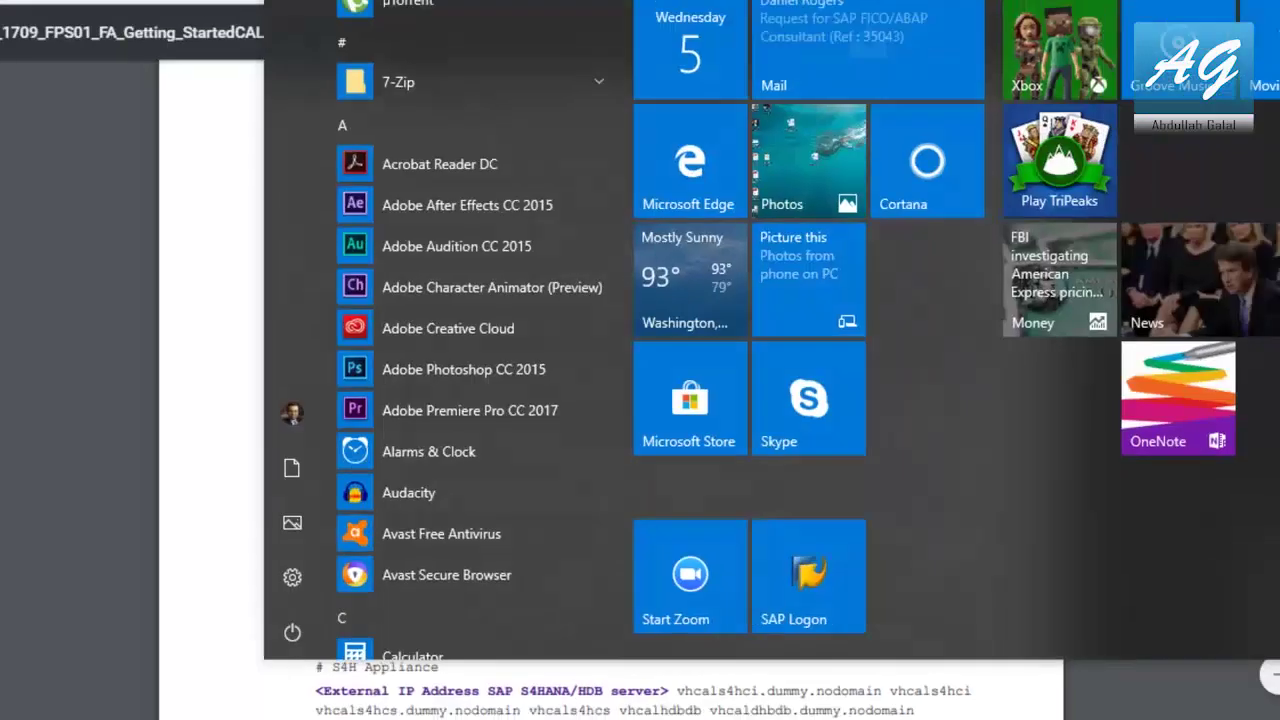
# Find Notepad++ from the Start menu search 'note' and run it as administrator
pyautogui.write('note')
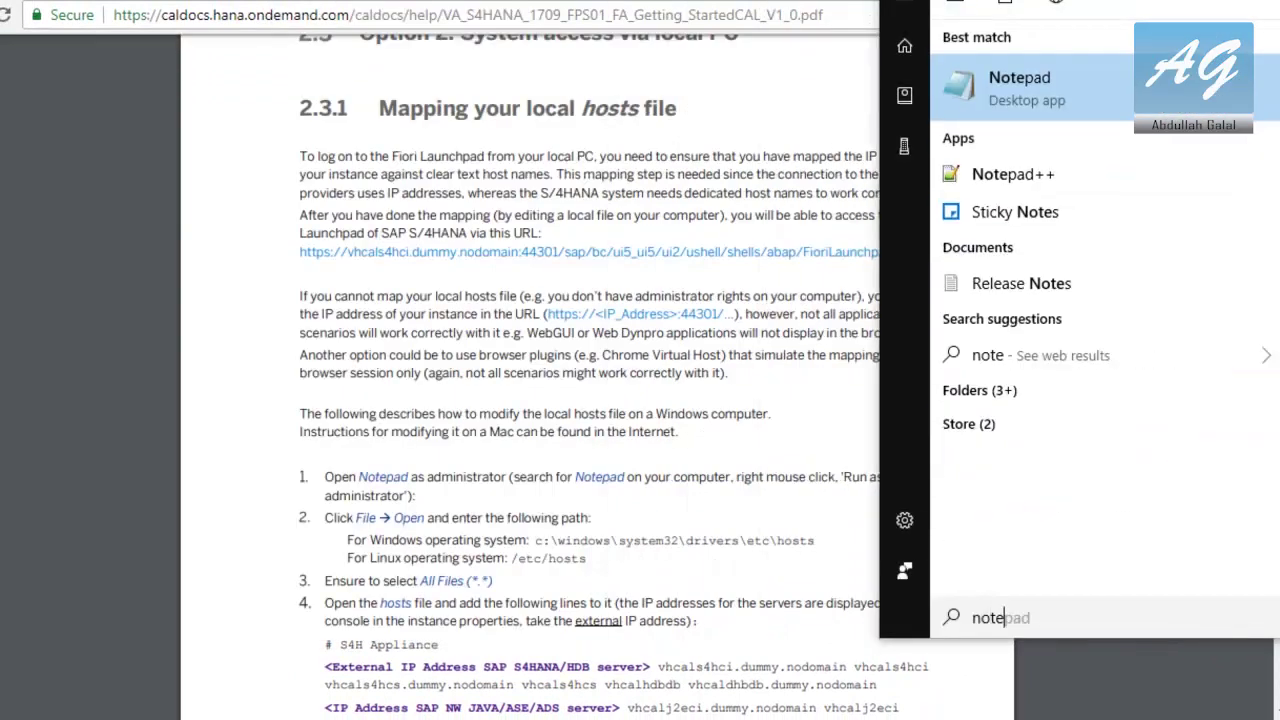
pyautogui.rightClick(994, 170)
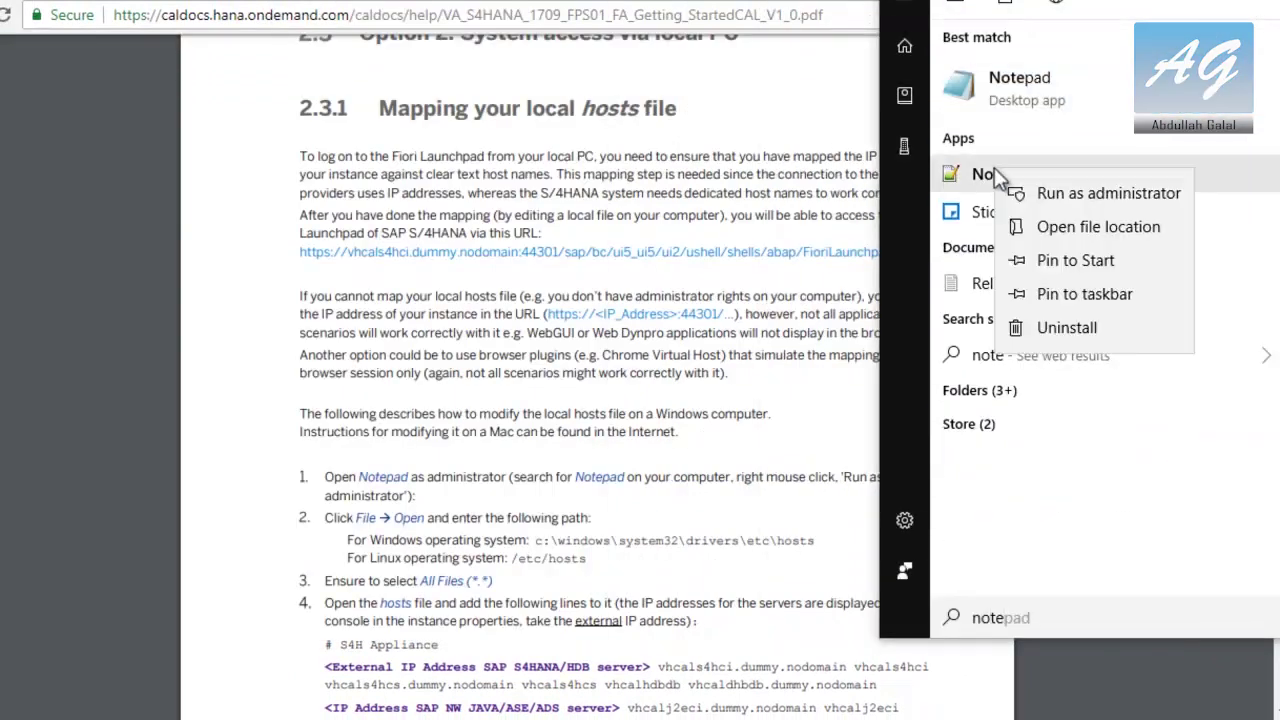
pyautogui.click(1053, 200)
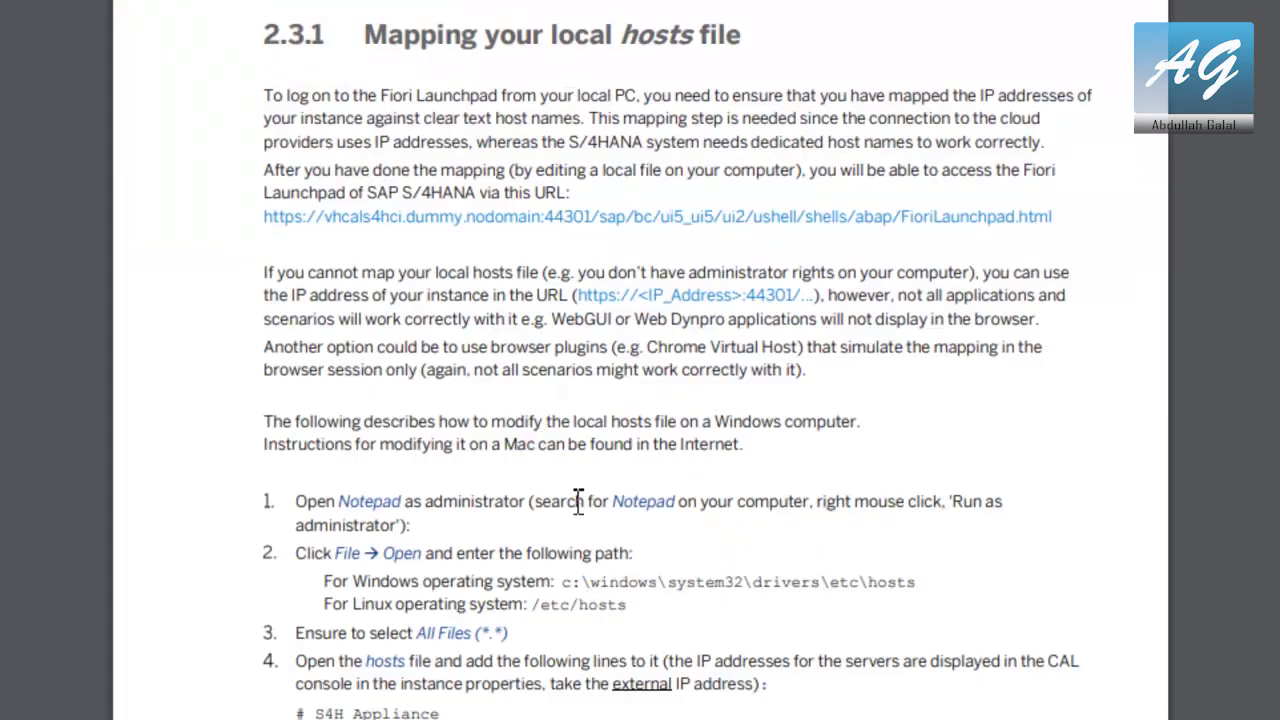
# Open the Windows hosts file in Notepad++ using the guide's path, then copy the two S4H Appliance host entries
pyautogui.moveTo(561, 582); pyautogui.dragTo(924, 578)
pyautogui.hotkey('ctrl', 'c')
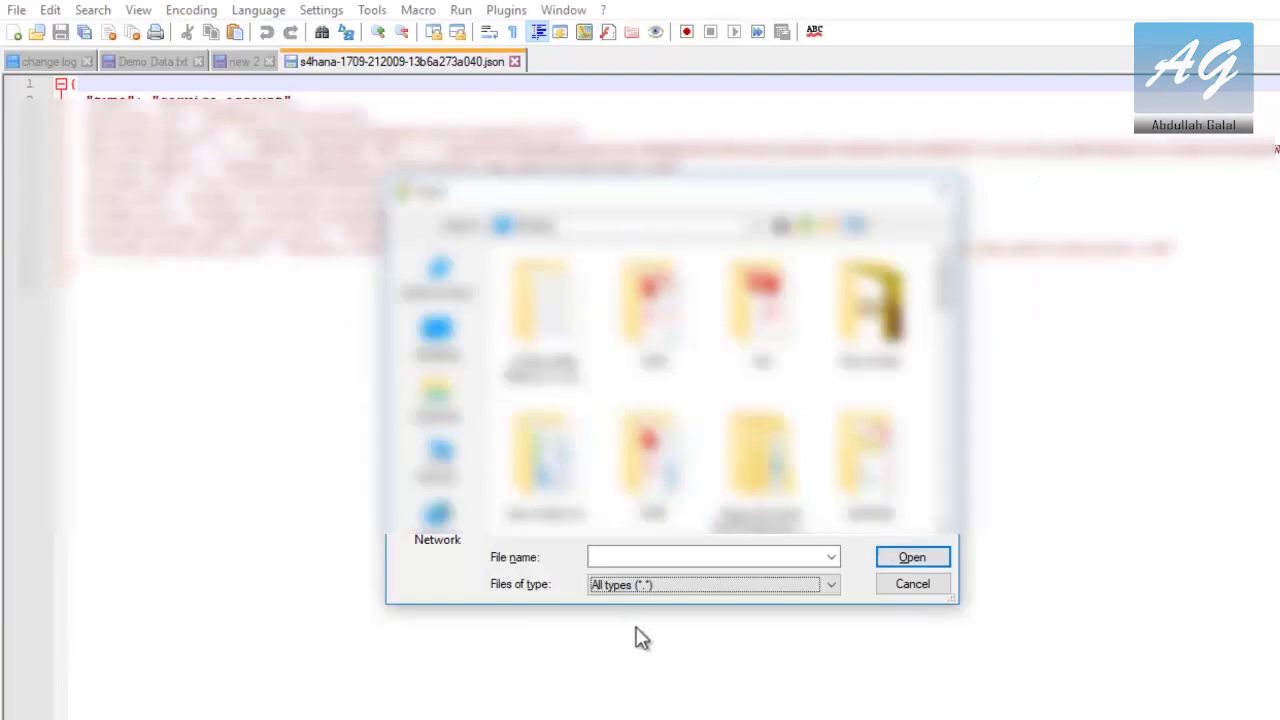
pyautogui.click(640, 556)
pyautogui.hotkey('ctrl', 'v')
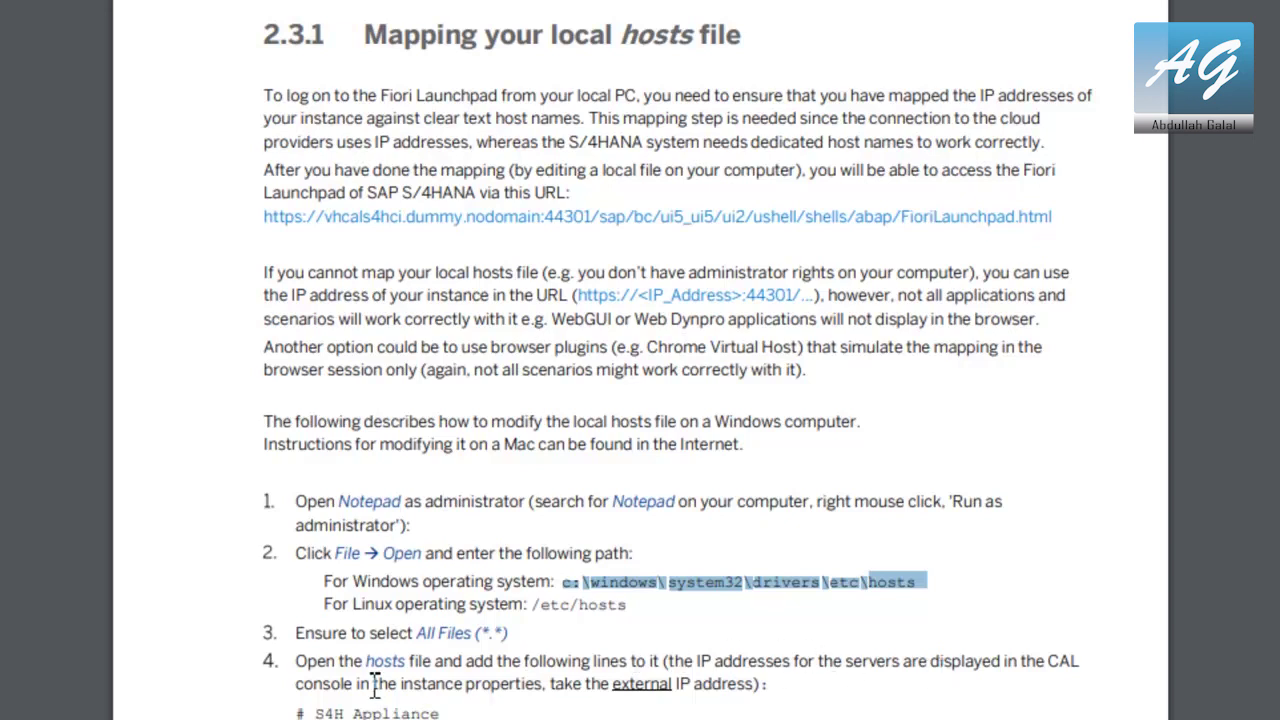
pyautogui.scroll(-3, 568, 646)
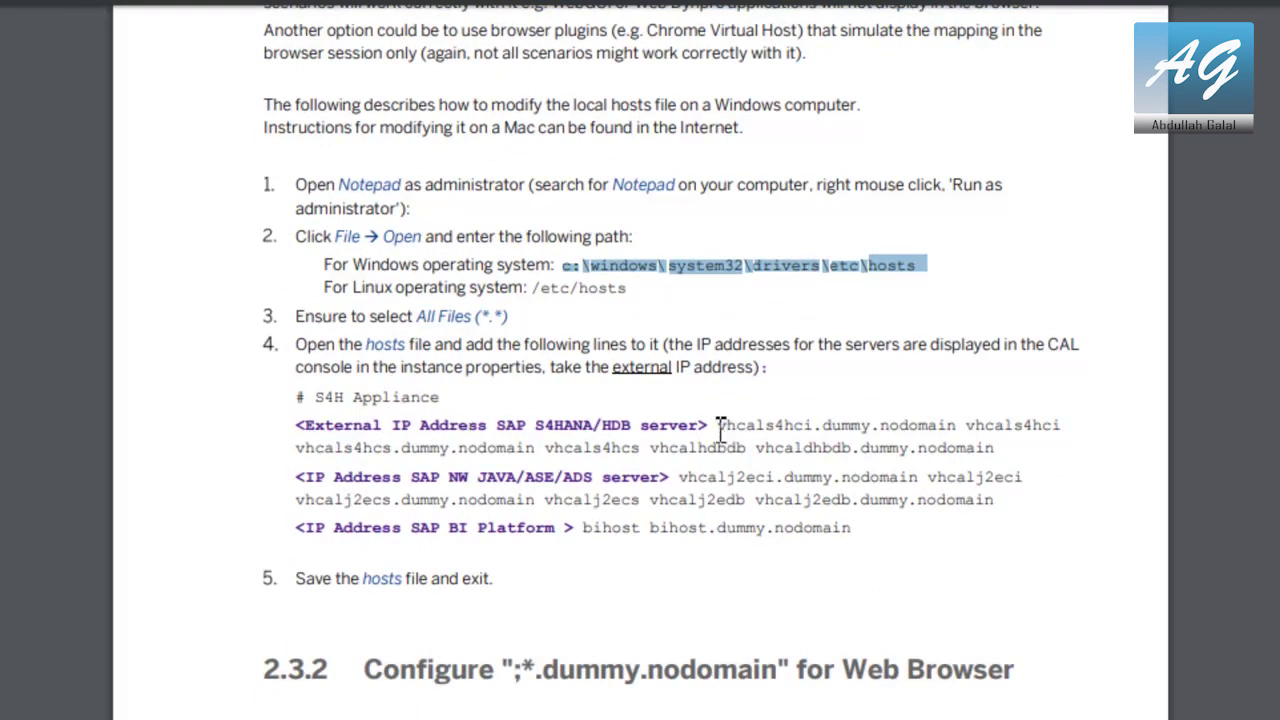
pyautogui.moveTo(296, 425); pyautogui.dragTo(1002, 512)
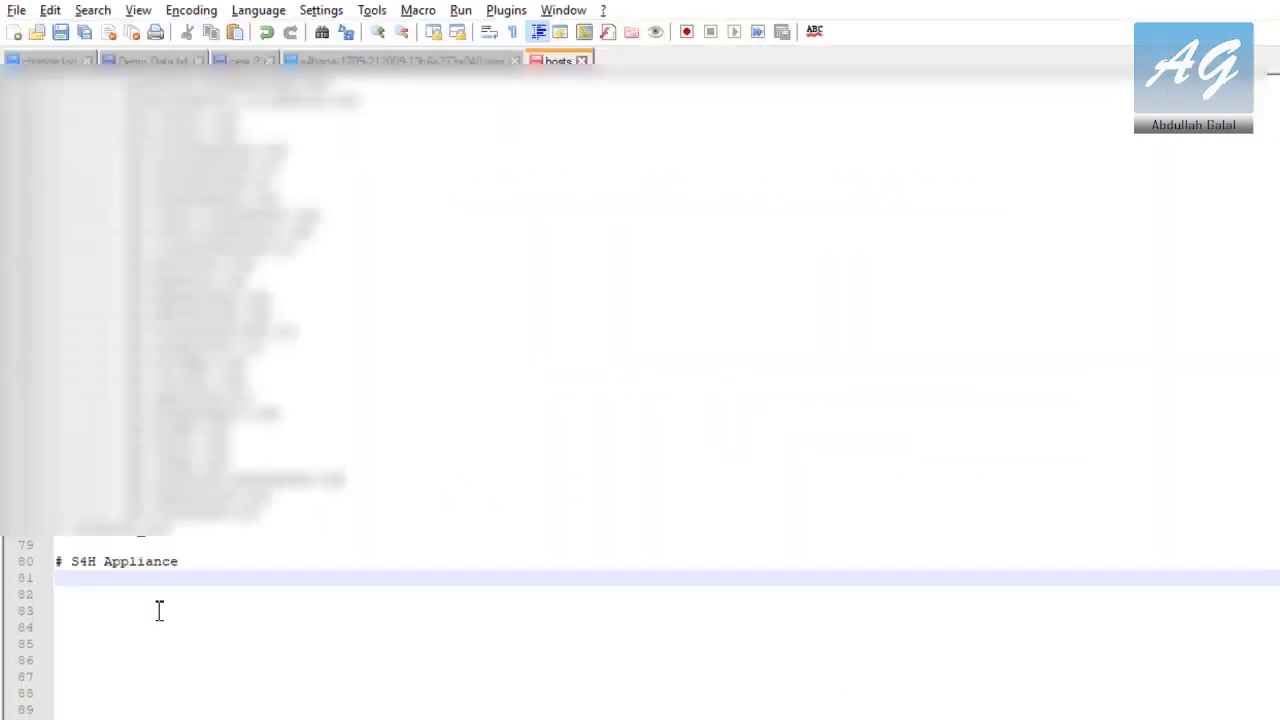
# Paste the S4H Appliance entries into hosts and replace line 81's placeholder with the server IP
pyautogui.write('<External IP Address SAP S4HANA/HDB server> vhcals4hci.dummy.nodomain vhcals4hci vhcals4hcs.dummy.nodomain vhcals4hcs vhcalhdbdb vhcaldhbdb.dummy.nodomain <IP Address SAP NW JAVA/ASE/ADS server> vhcalj2eci.dummy.nodomain vhcalj2eci vhcalj2ecs.dummy.nodomain vhcalj2ecs vhcalj2edb vhcalj2edb.dummy.nodomain')
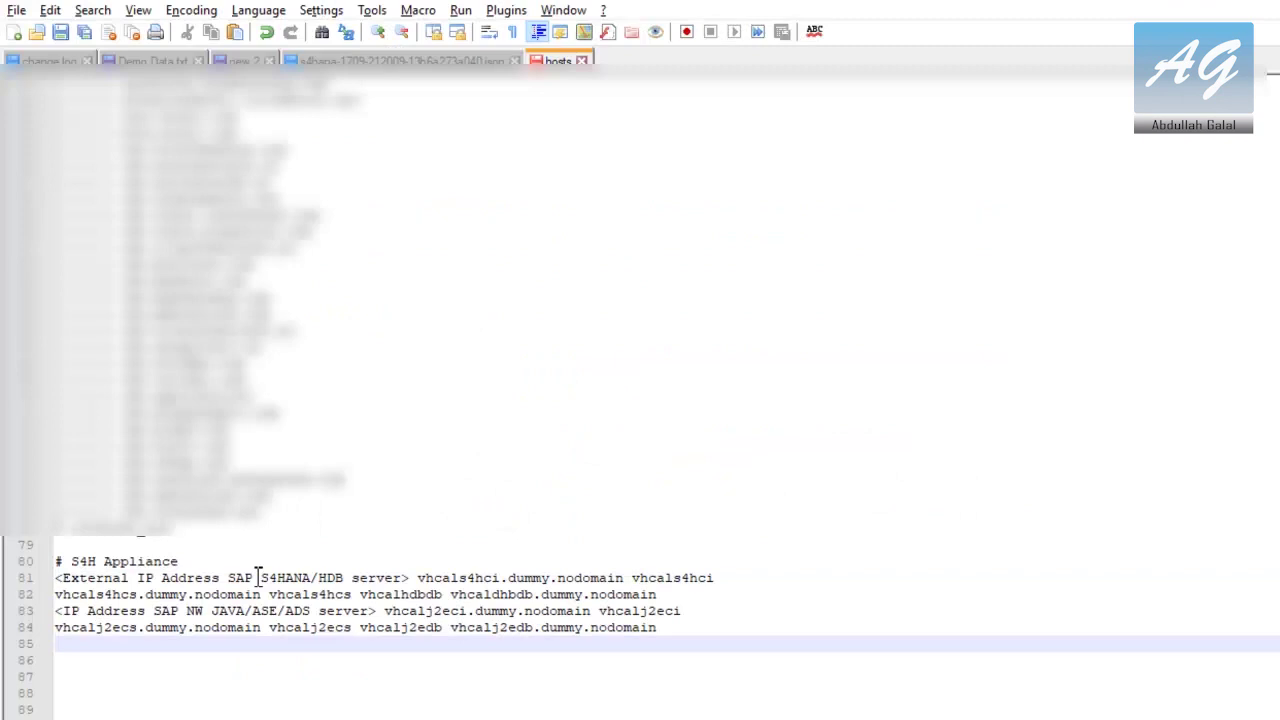
pyautogui.moveTo(411, 578); pyautogui.dragTo(58, 580)
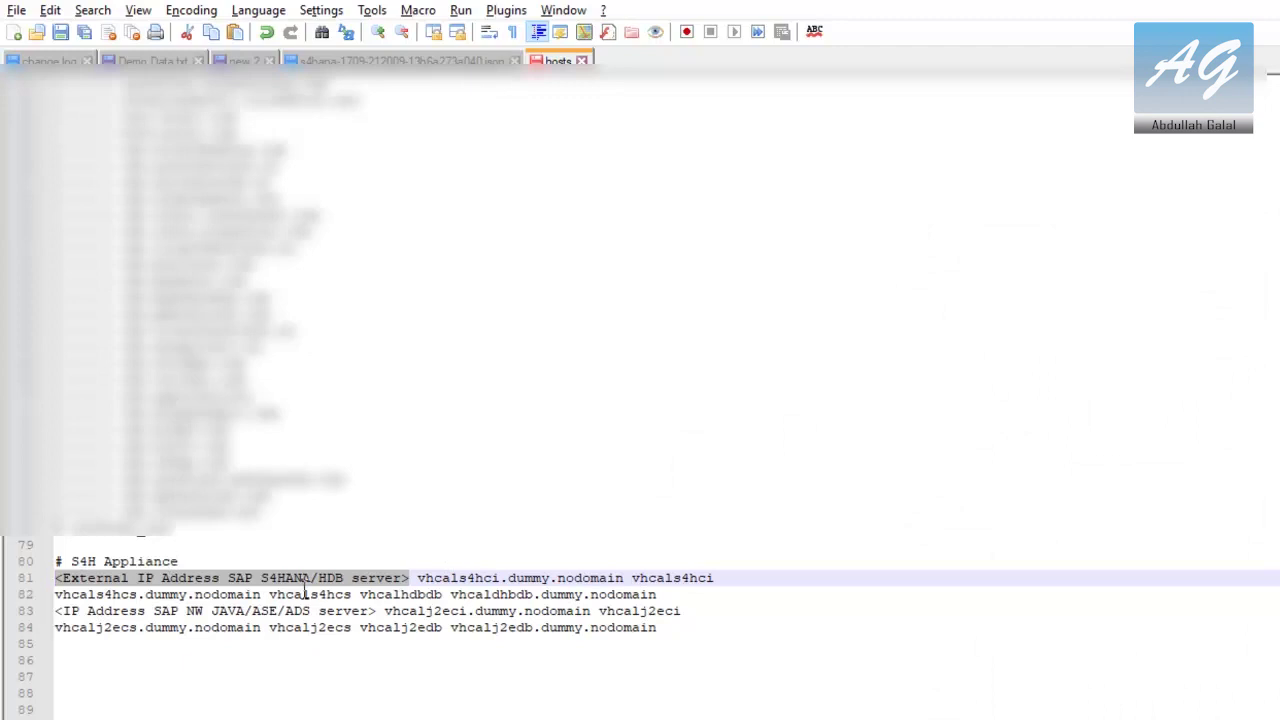
pyautogui.hotkey('ctrl', 'v')
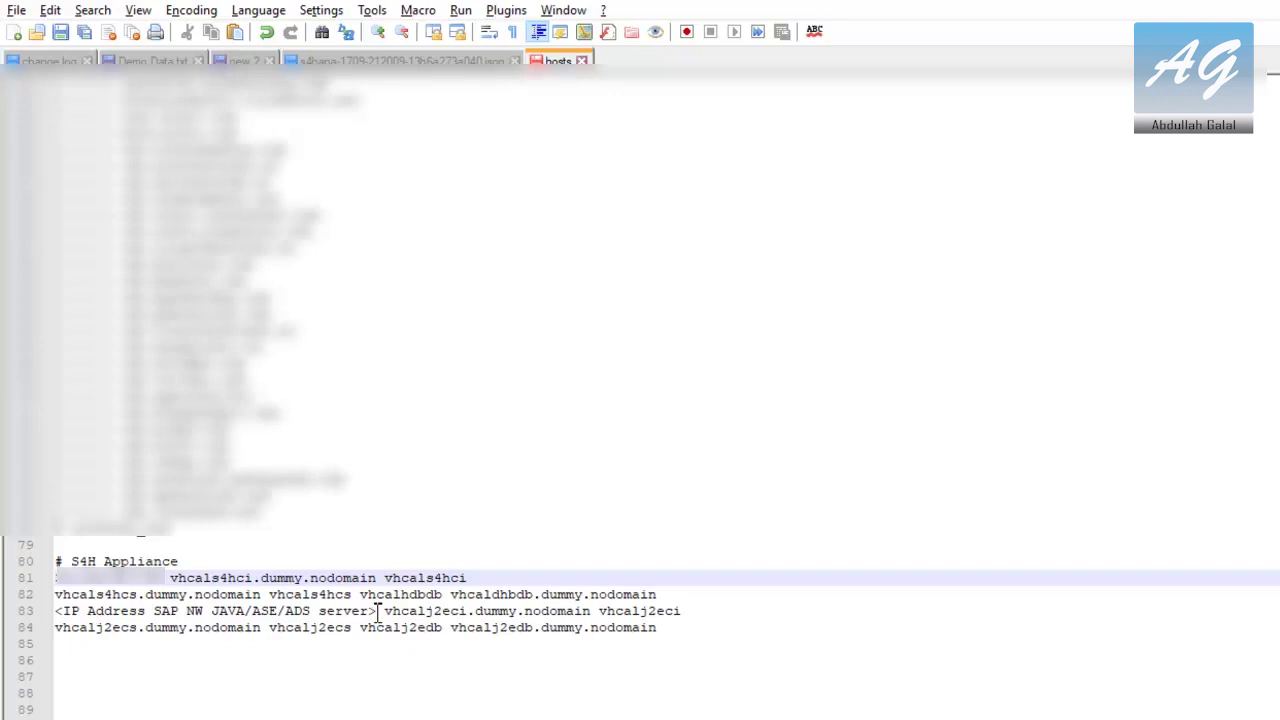
# Replace line 83's IP placeholder with the second server's IP address copied from the instance page
pyautogui.moveTo(378, 612); pyautogui.dragTo(55, 612)
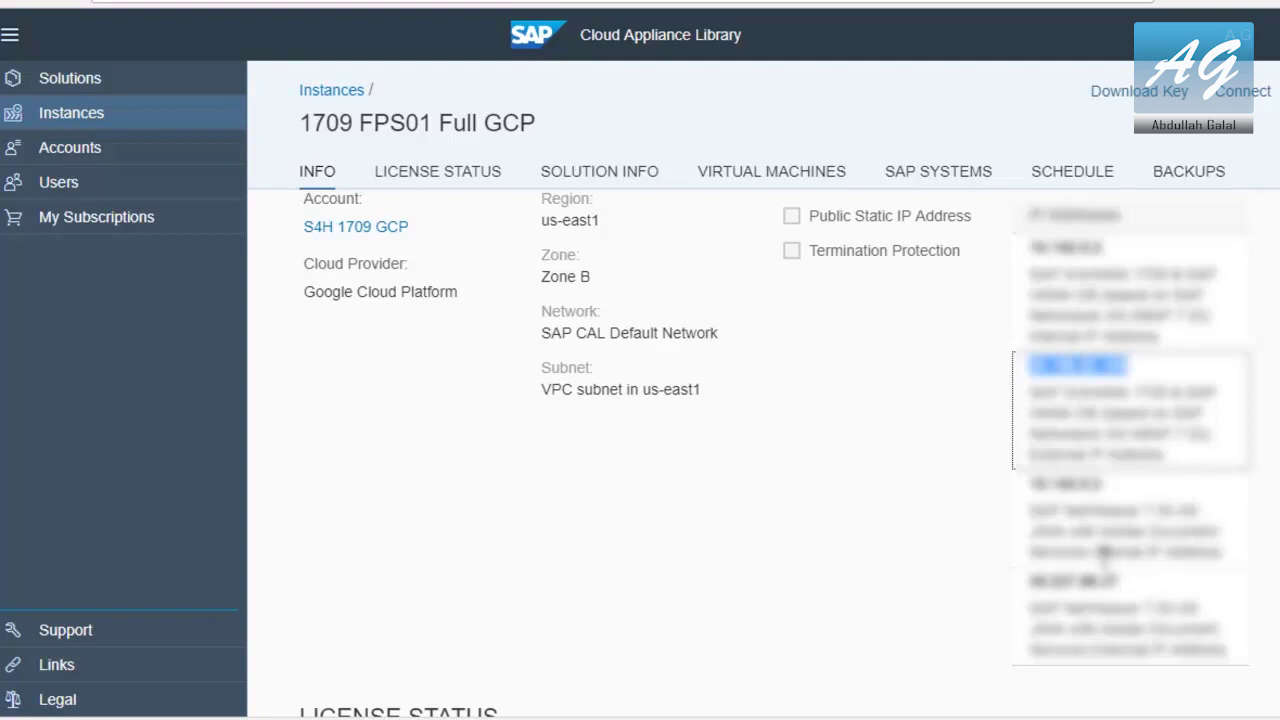
pyautogui.moveTo(1120, 580); pyautogui.dragTo(1033, 597)
pyautogui.hotkey('alt', 'Tab')
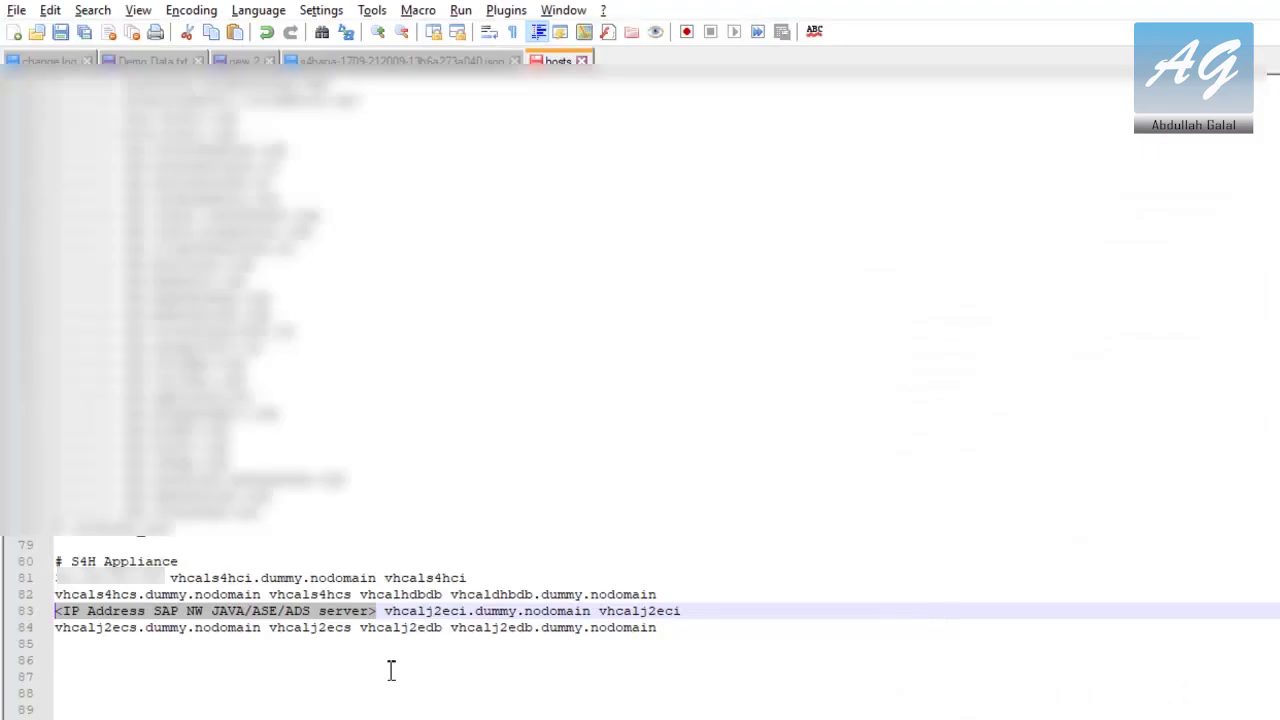
pyautogui.hotkey('ctrl', 'v')
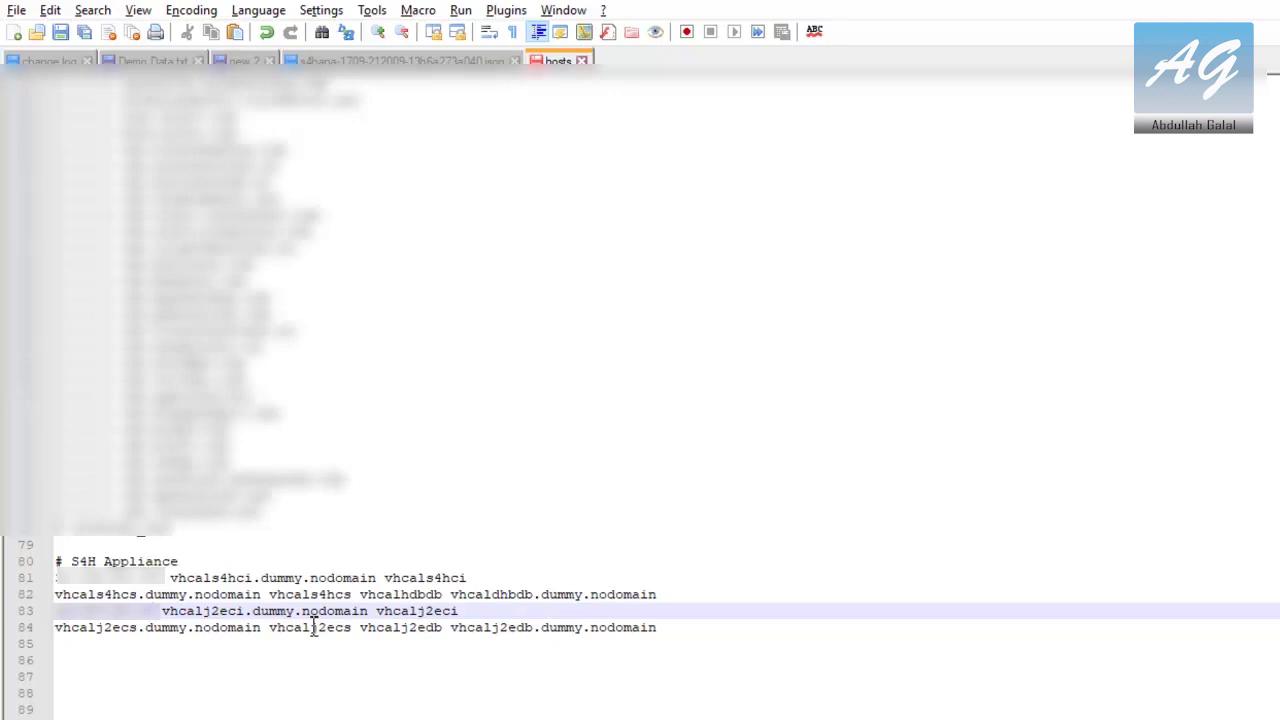
pyautogui.hotkey('alt', 'Tab')
pyautogui.scroll(5, 467, 245)
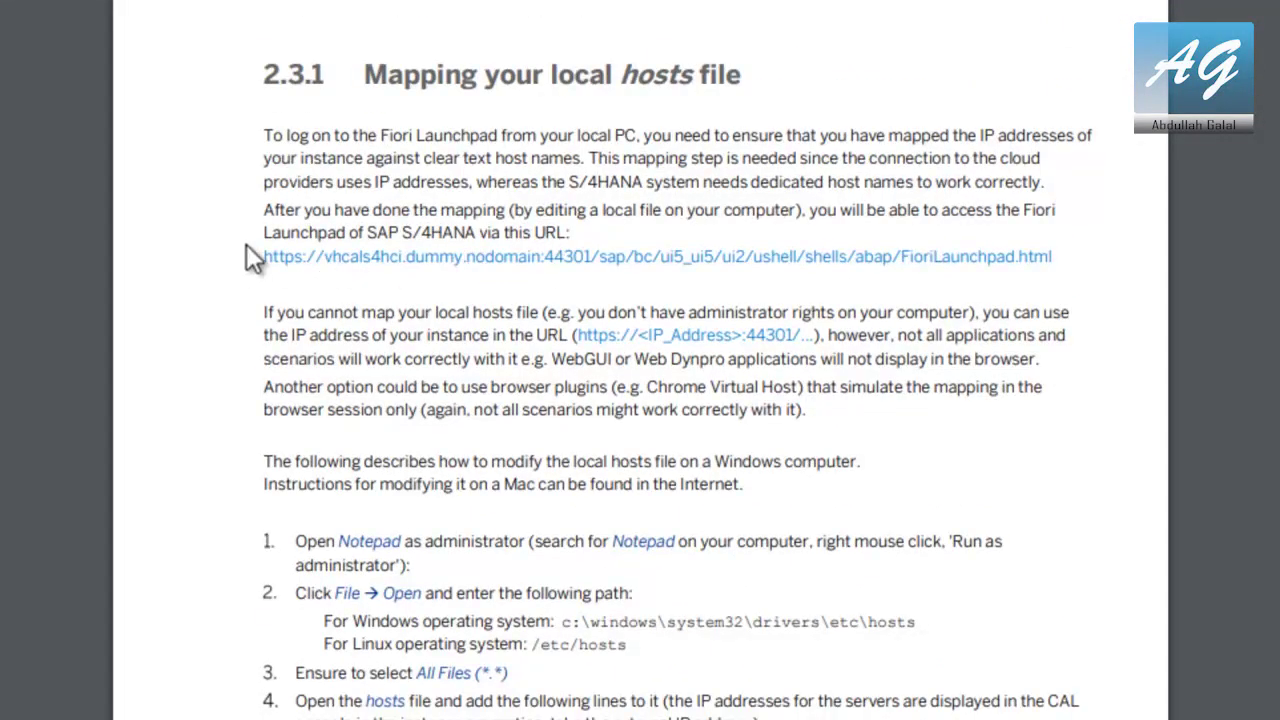
# Open the Fiori Launchpad link in a new tab and proceed past the warning to vhcals4hci.dummy.nodomain
pyautogui.rightClick(480, 259)
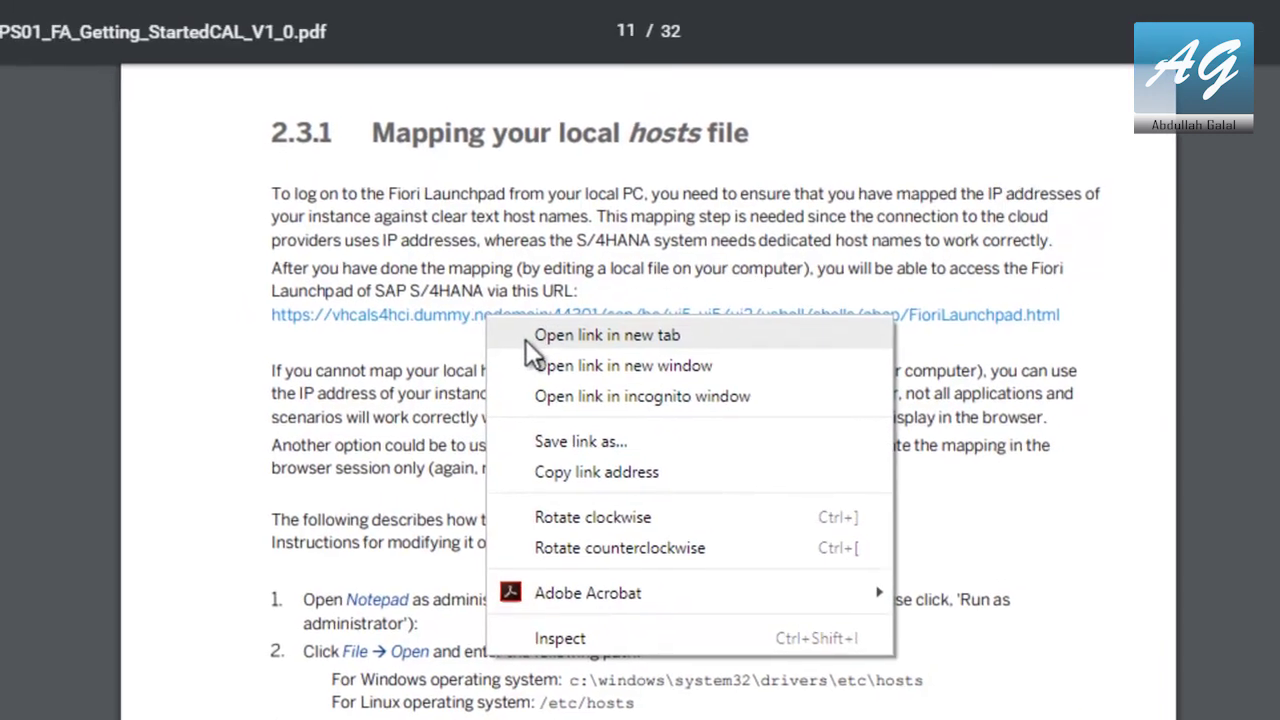
pyautogui.click(560, 278)
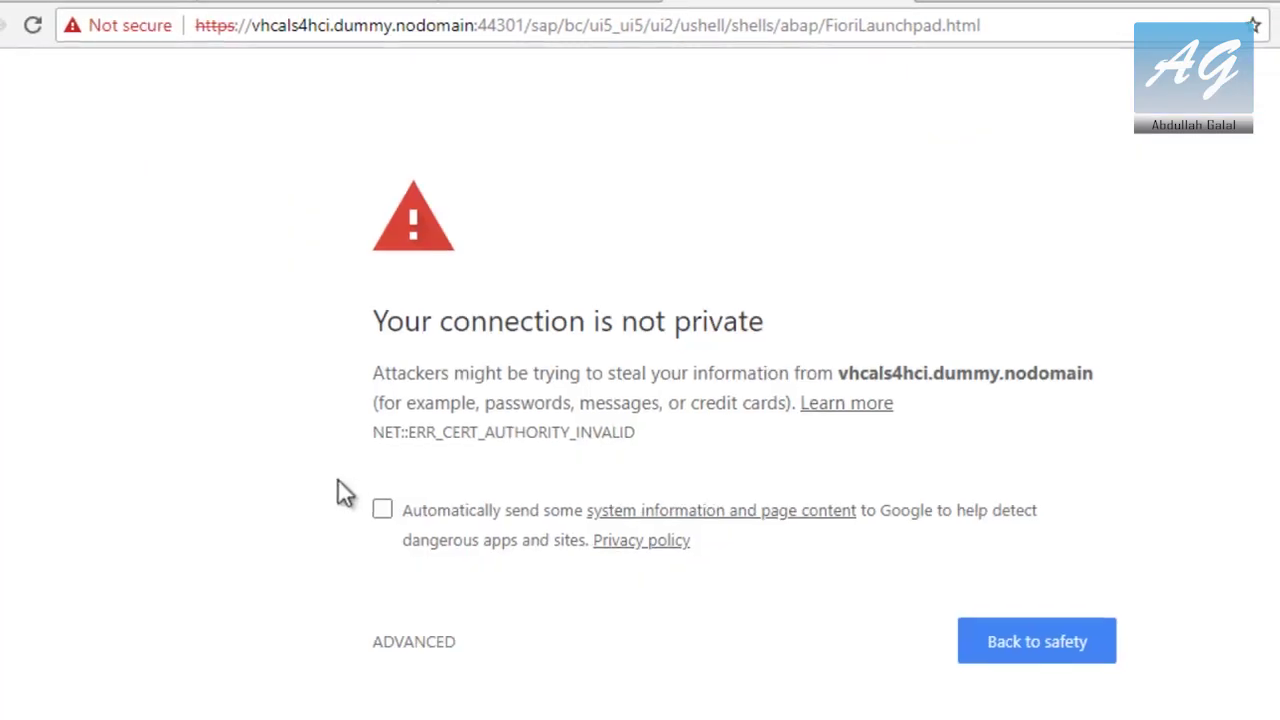
pyautogui.click(440, 647)
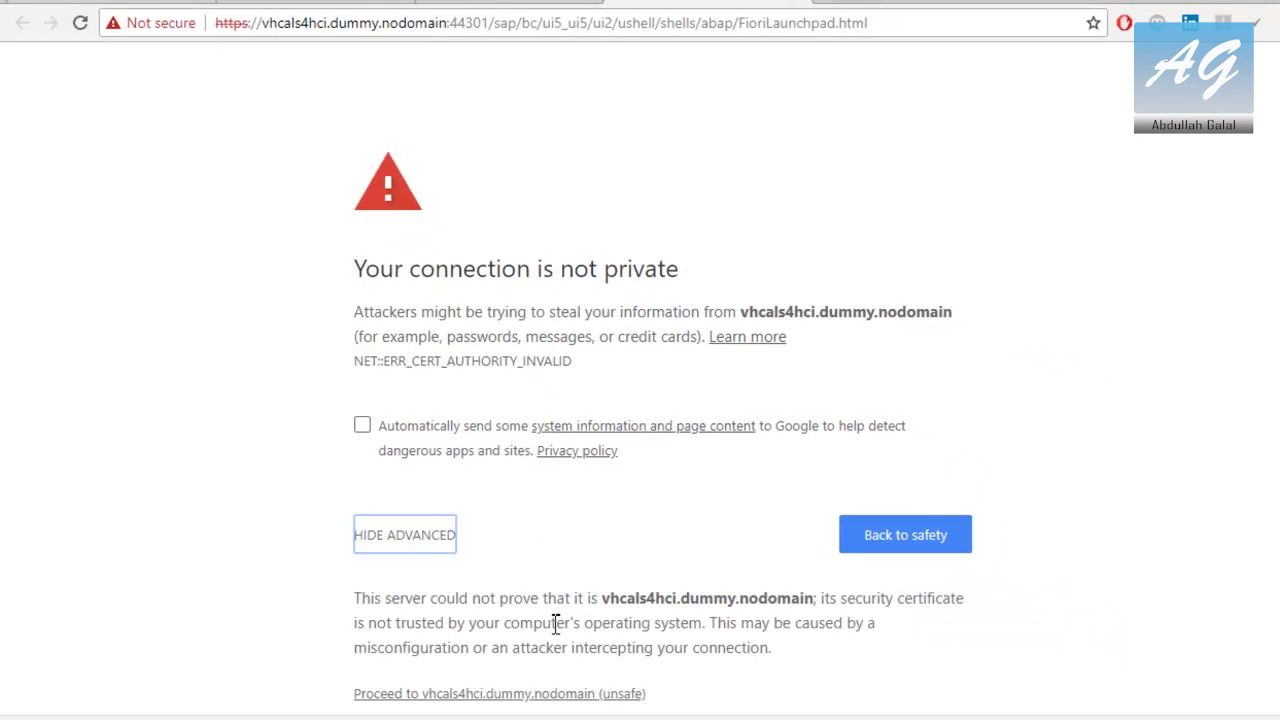
pyautogui.click(470, 694)
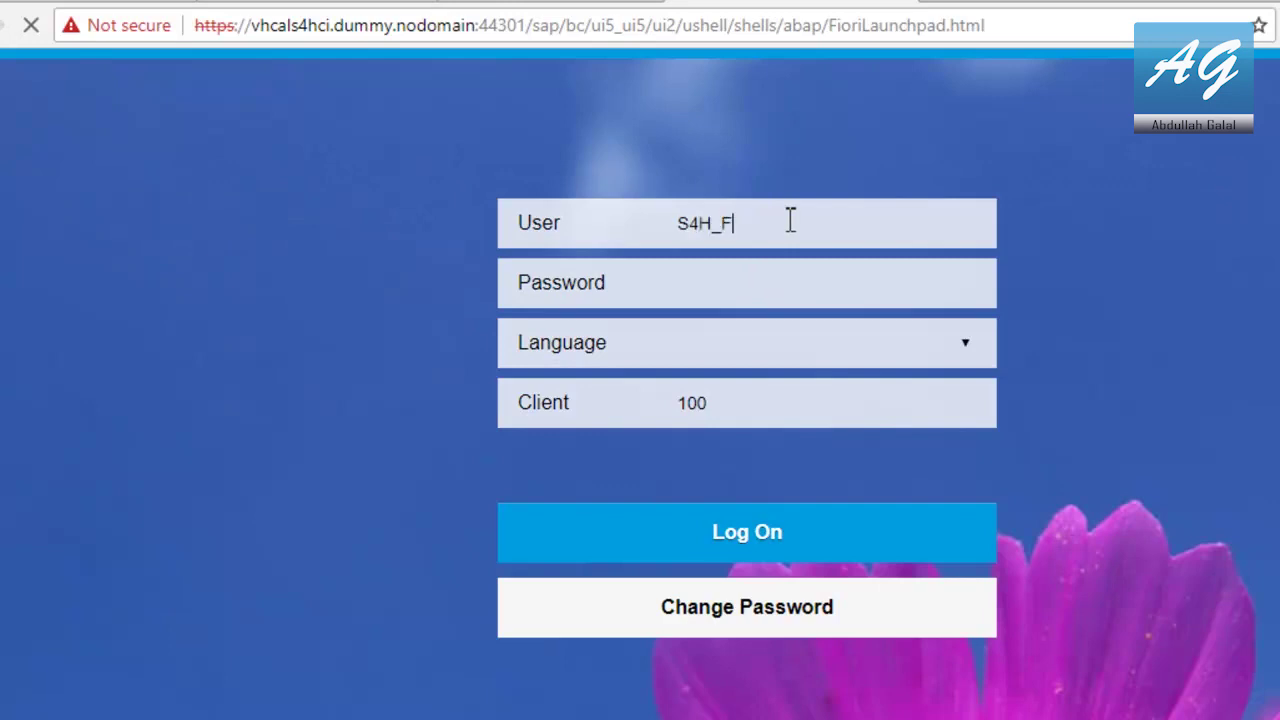
# Log on to the Fiori Launchpad in client 100 with the user's credentials
pyautogui.click(728, 278)
pyautogui.click(710, 542)
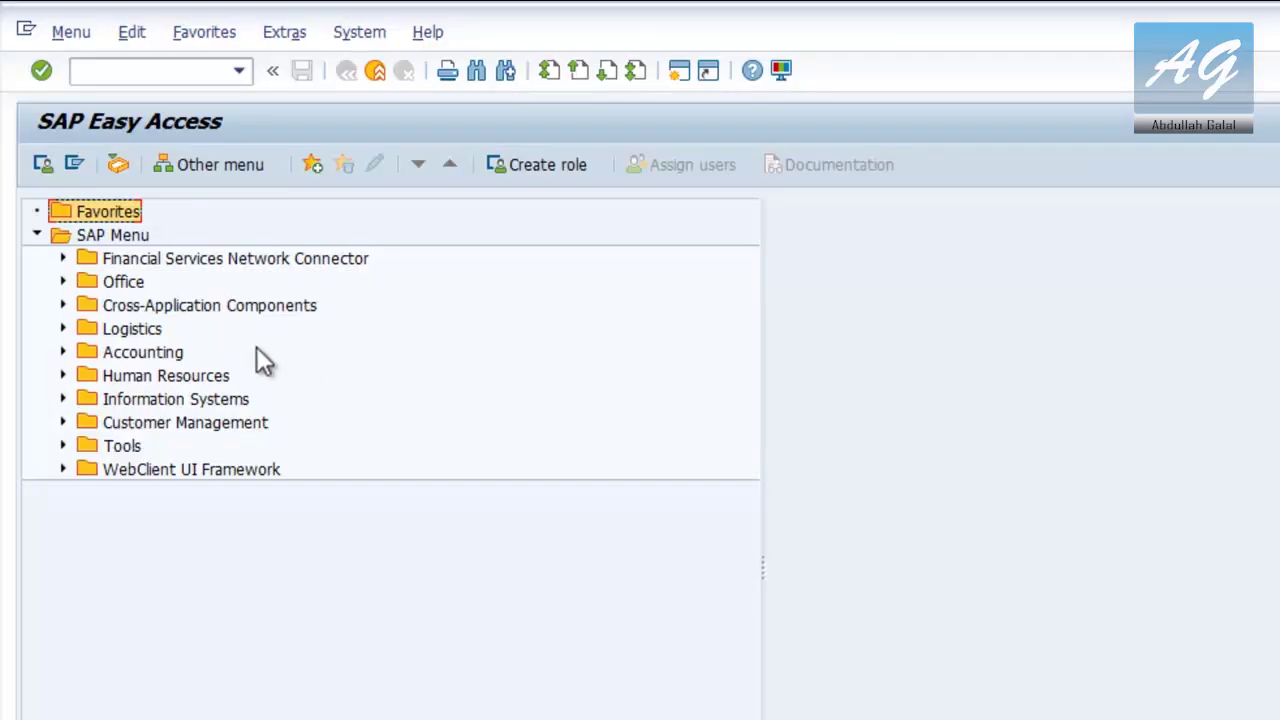
# Add a 'Web address or file' favorite with the pasted Fiori Launchpad URL and text FIORI
pyautogui.rightClick(92, 220)
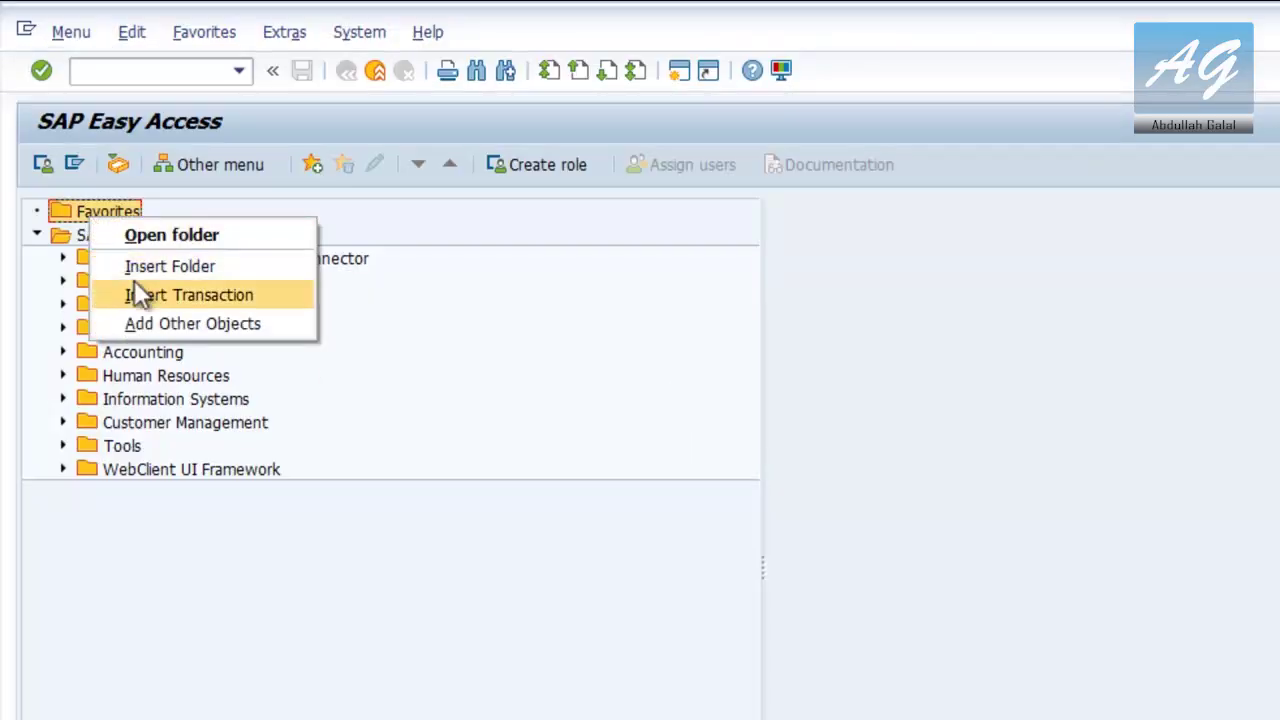
pyautogui.click(134, 324)
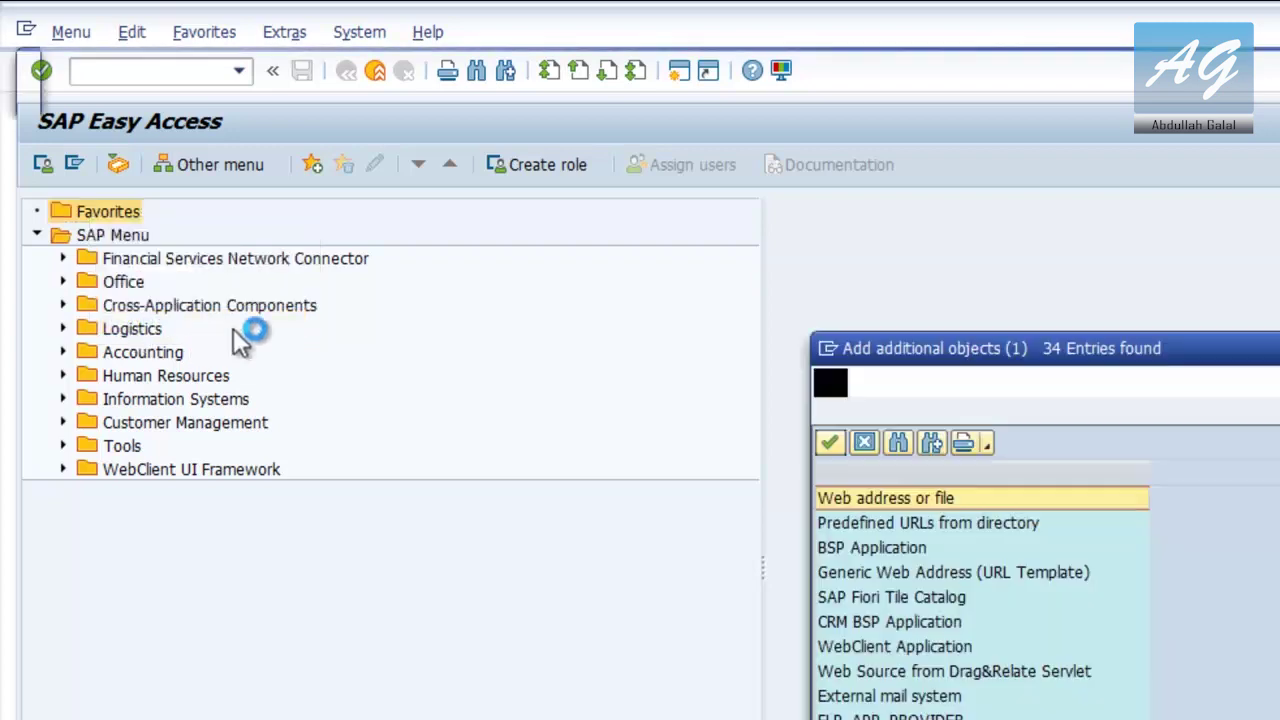
pyautogui.doubleClick(953, 500)
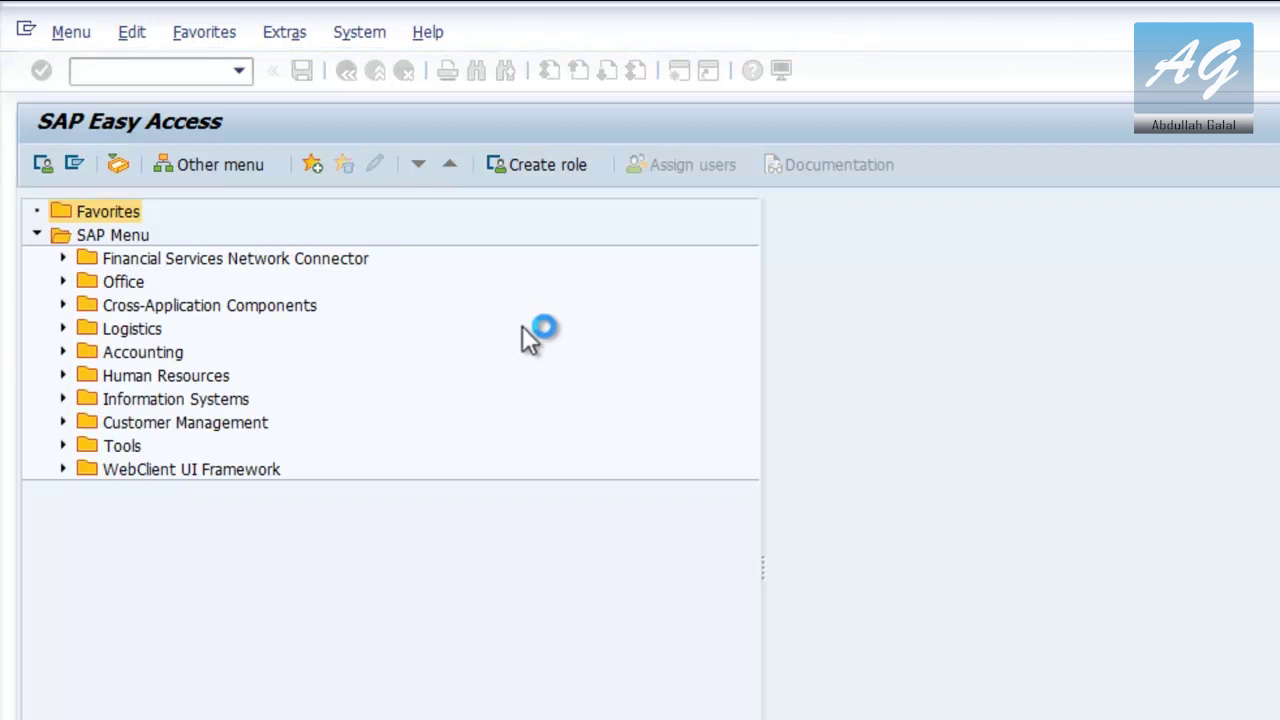
pyautogui.click(406, 400)
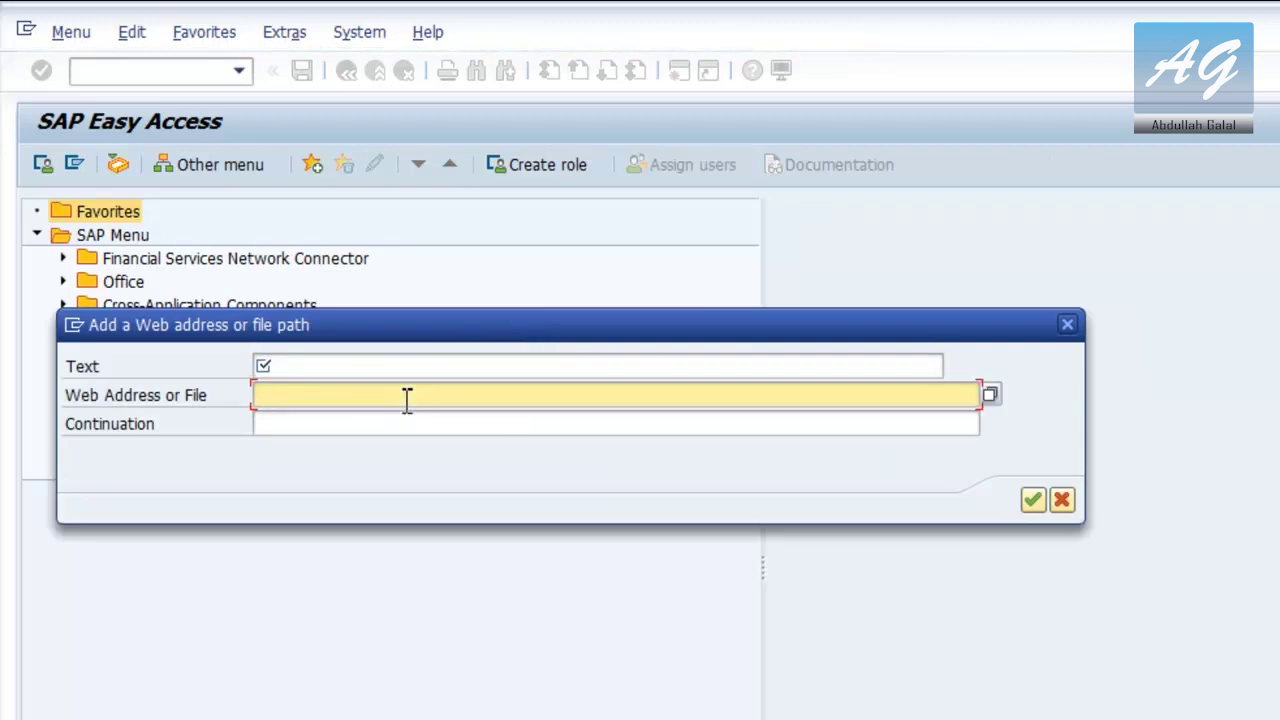
pyautogui.write('https://vhcals4hci.dummy.nodomain:44301/sap/bc/ui5_ui5/ui2/ushell/shells/abap/FioriLaunchpad.html')
pyautogui.click(392, 364)
pyautogui.write('FIO')
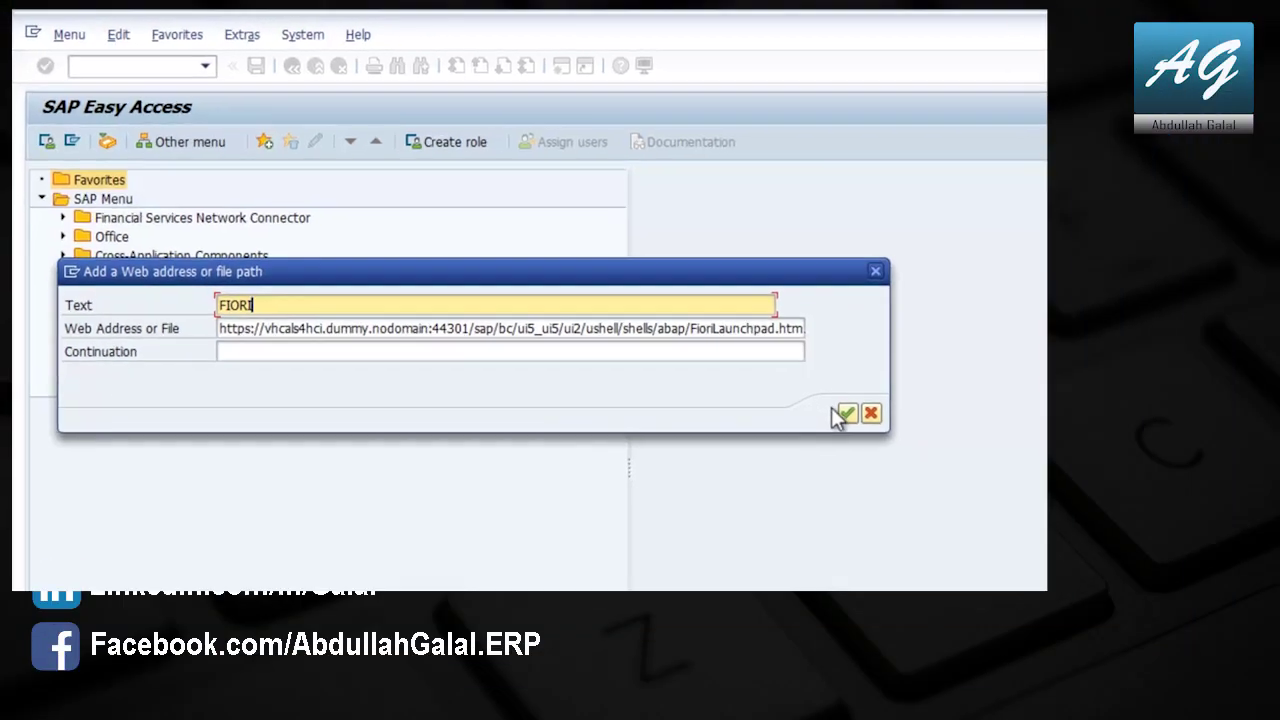
pyautogui.click(1032, 499)
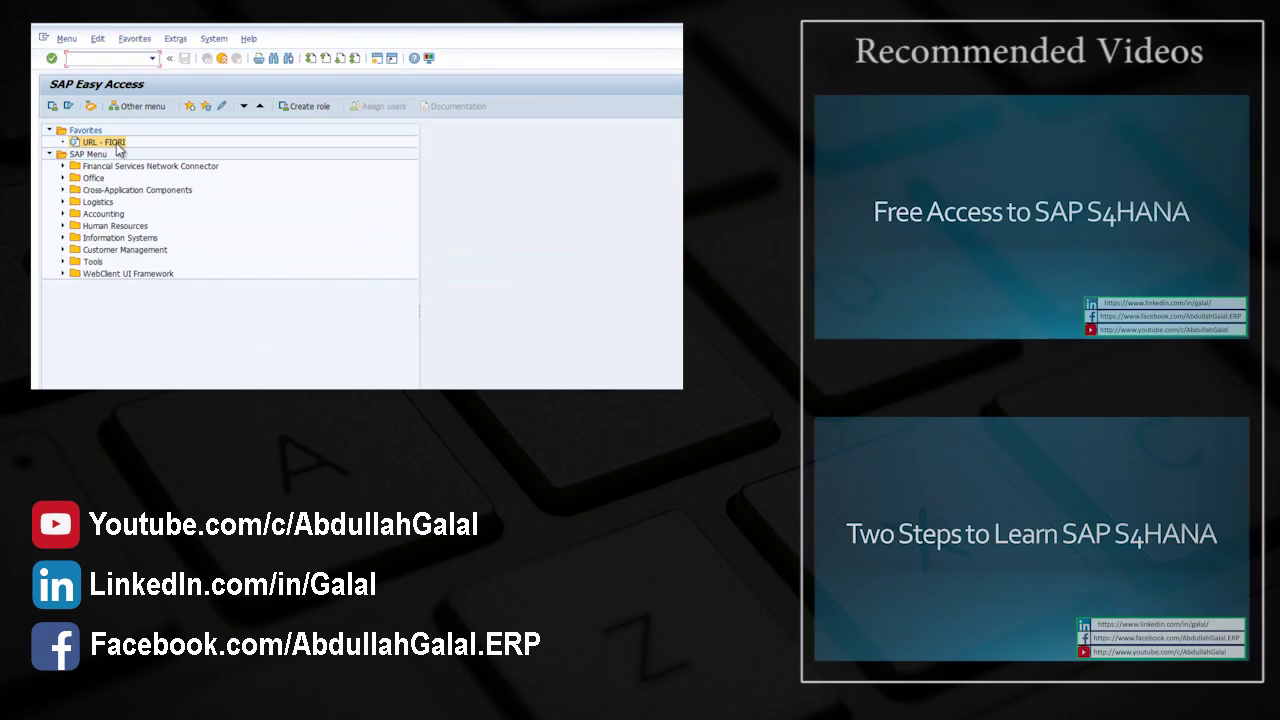
# Launch the URL - FIORI favorite and allow access, remembering the decision
pyautogui.doubleClick(146, 145)
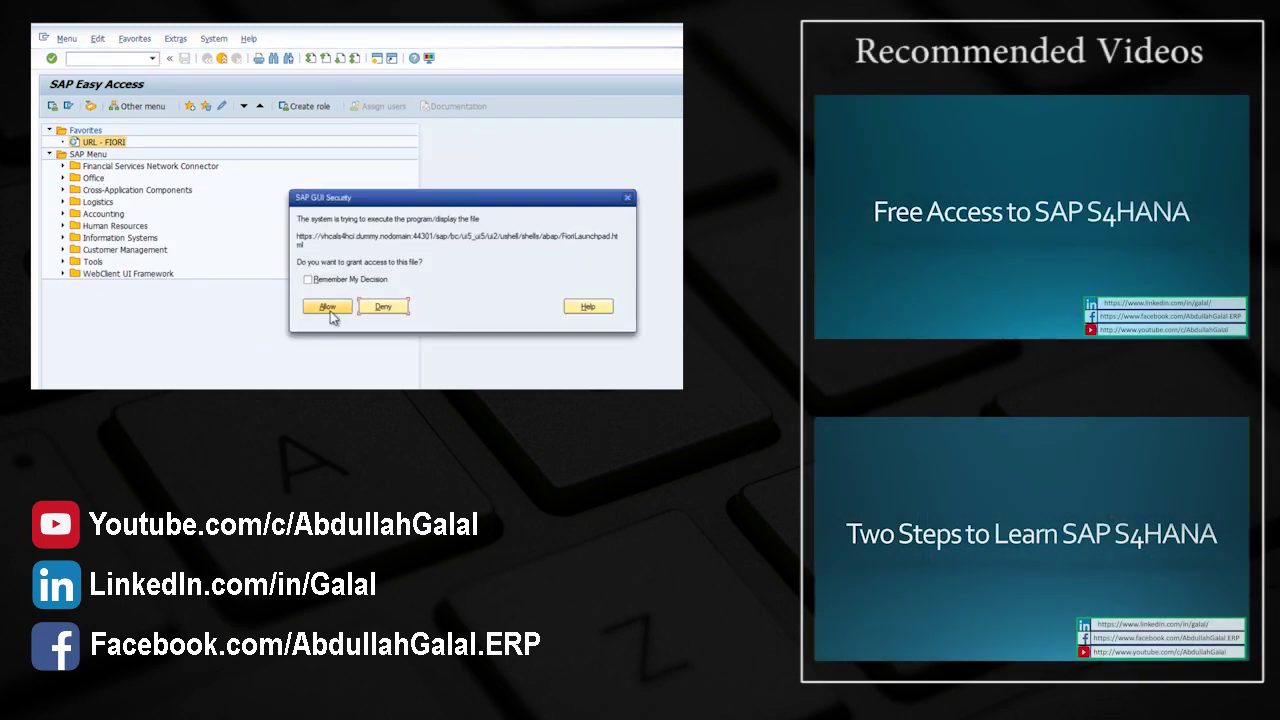
pyautogui.click(307, 279)
pyautogui.click(327, 306)
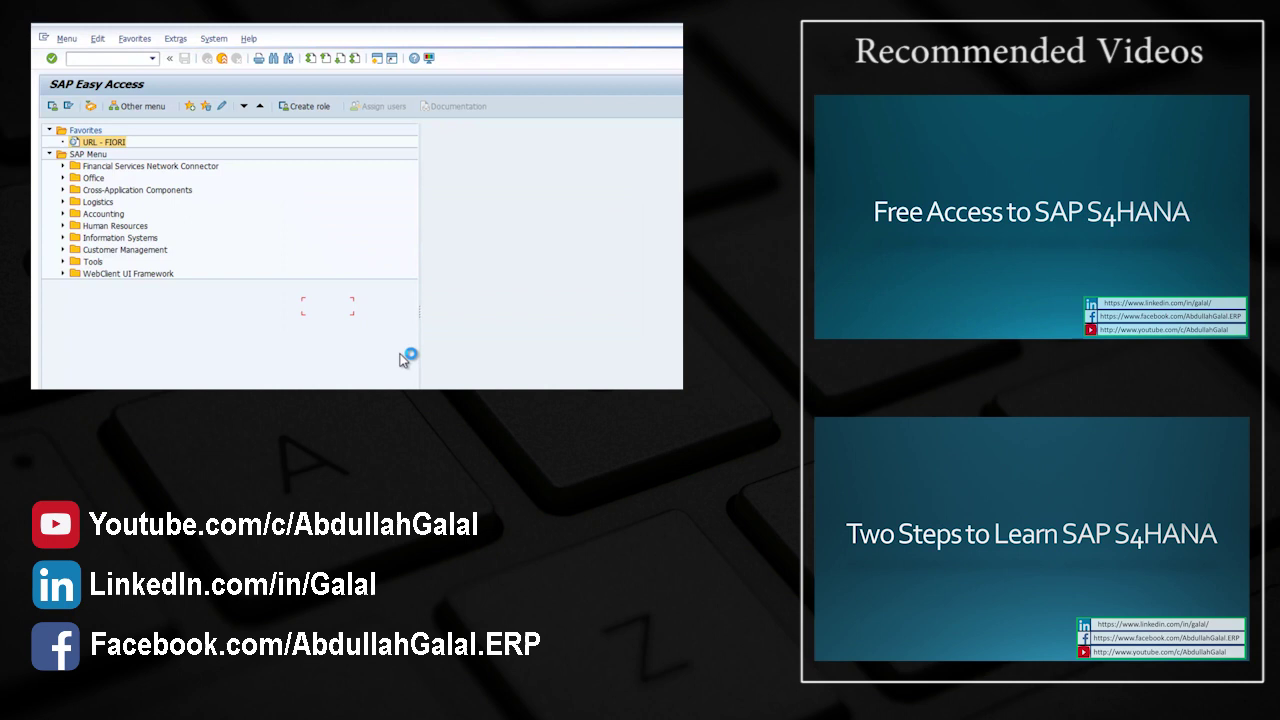